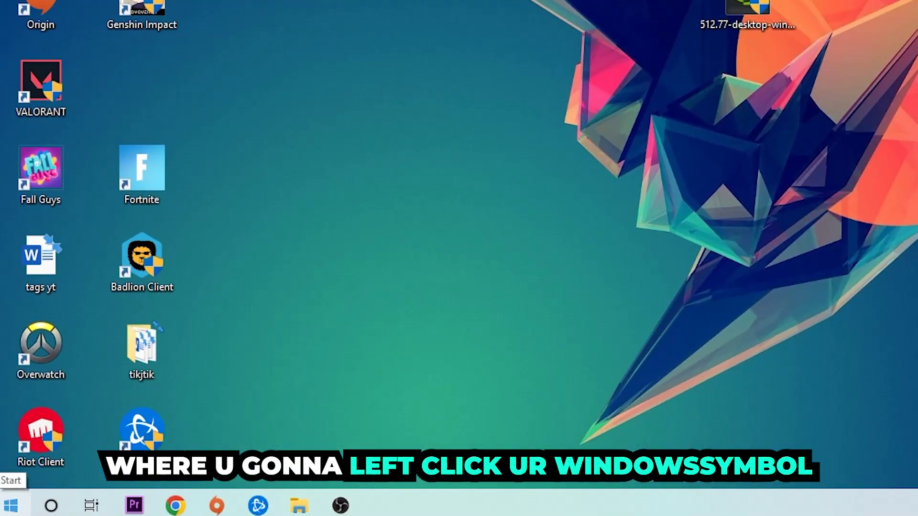
Open the Start menu to search 'wind' for Windows Defender Firewall
{"action": "left_click", "coordinate": [11, 506]}
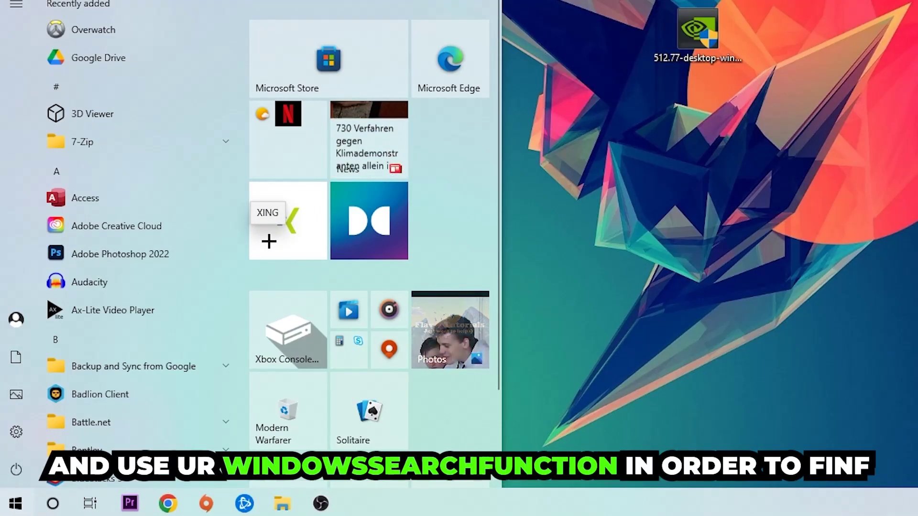
{"action": "type", "text": "w"}
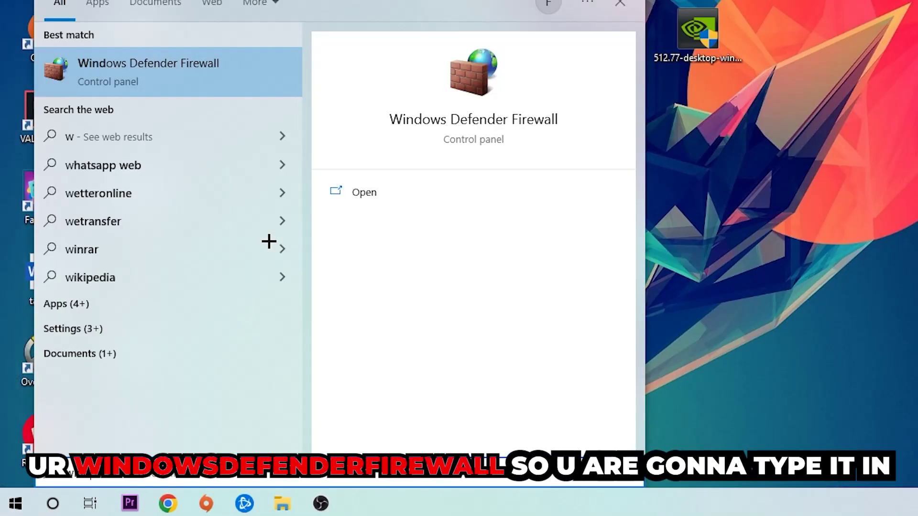
{"action": "type", "text": "ind"}
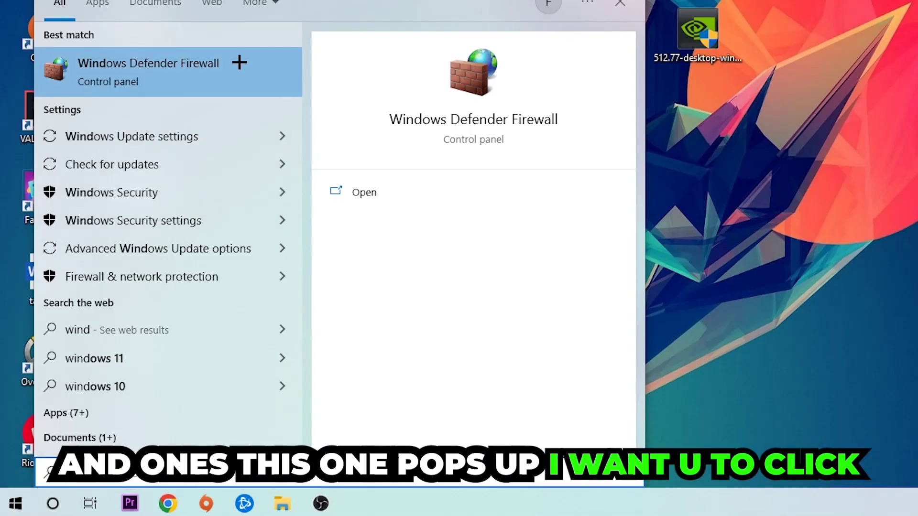
Open Windows Defender Firewall's 'Allow an app or feature' list and enable Change settings
{"action": "left_click", "coordinate": [231, 89]}
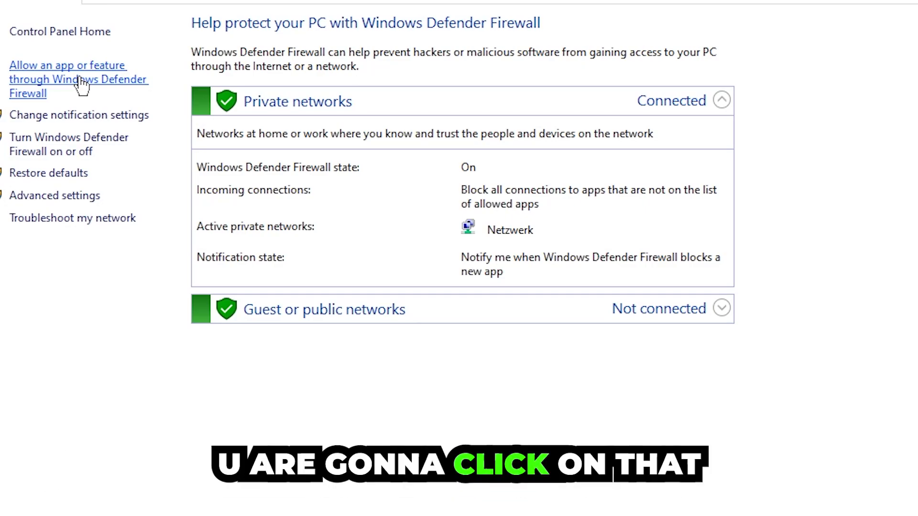
{"action": "left_click", "coordinate": [82, 85]}
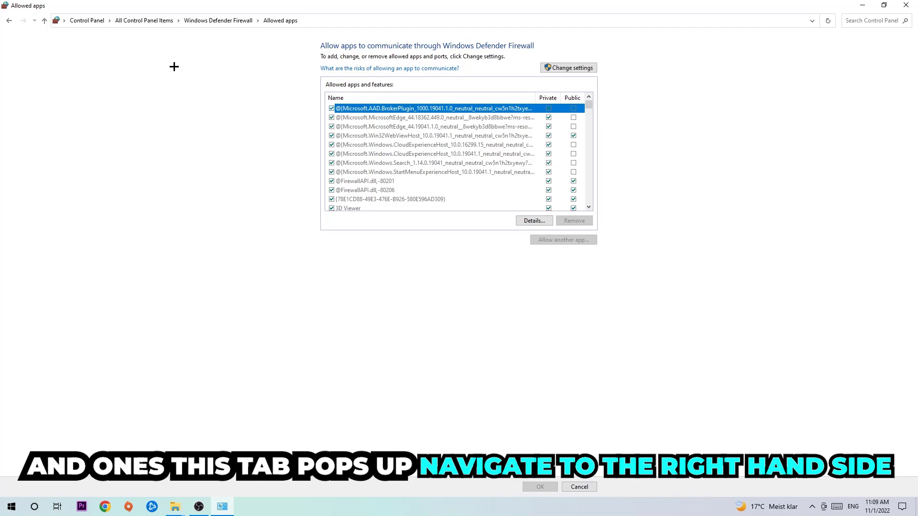
{"action": "left_click", "coordinate": [580, 70]}
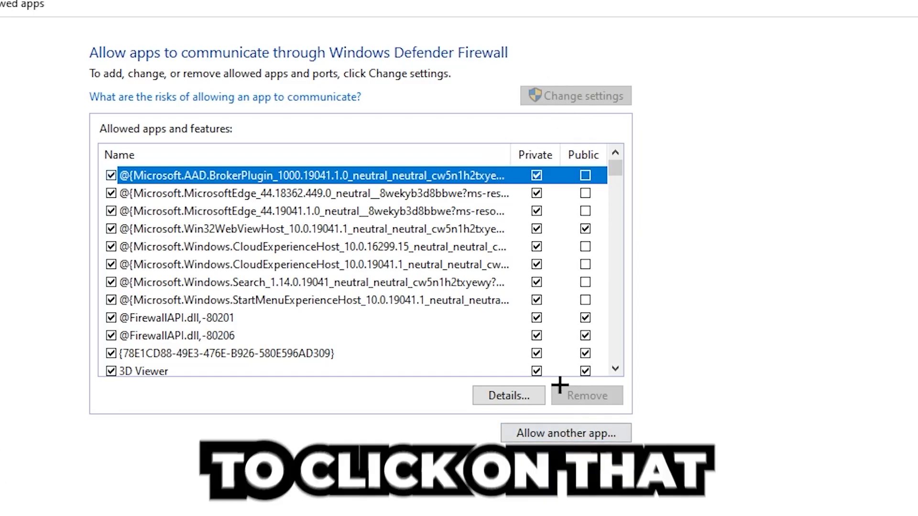
{"action": "left_click", "coordinate": [554, 429]}
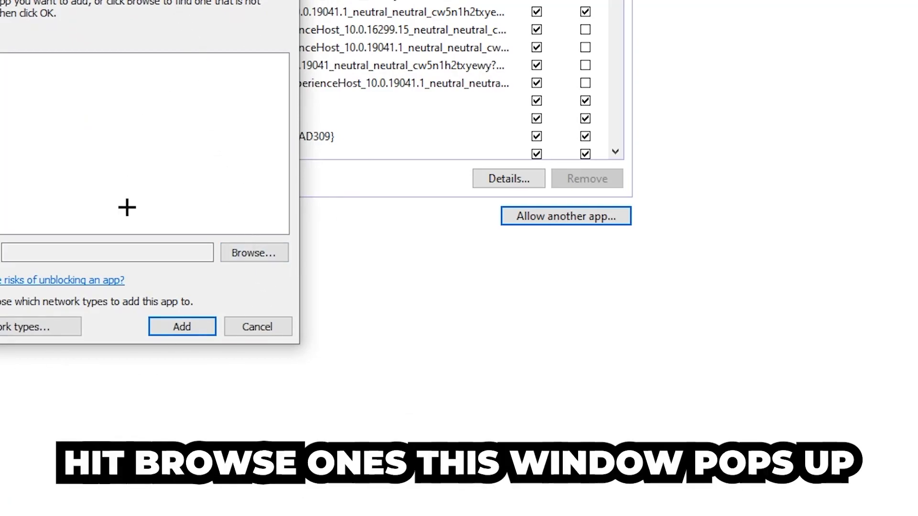
{"action": "left_click", "coordinate": [253, 253]}
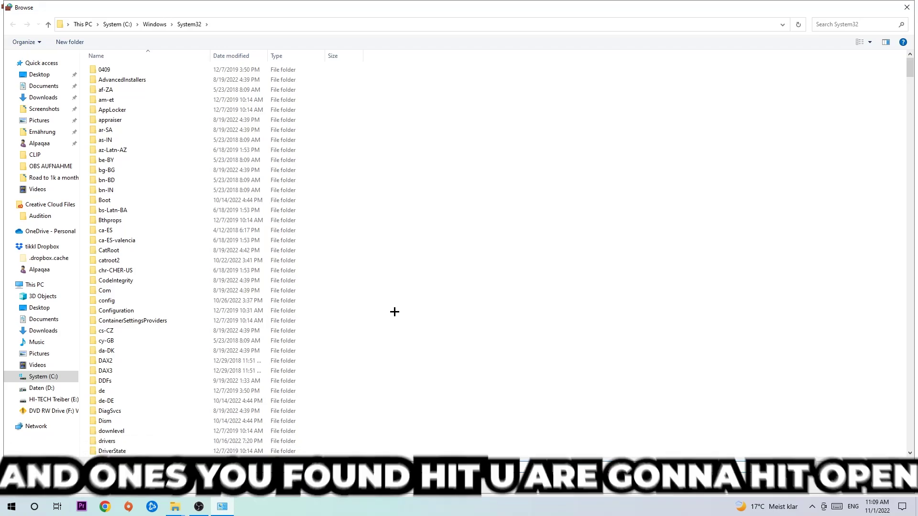
{"action": "left_click", "coordinate": [908, 8]}
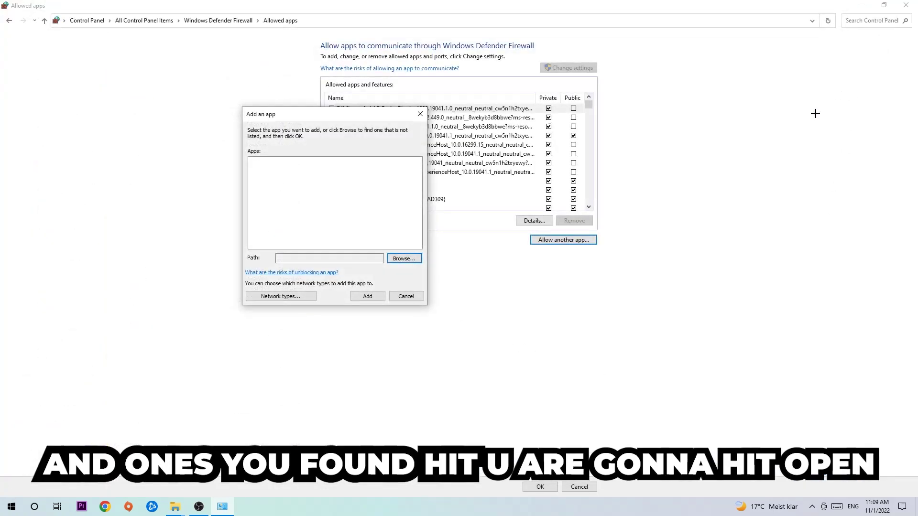
{"action": "left_click", "coordinate": [421, 115]}
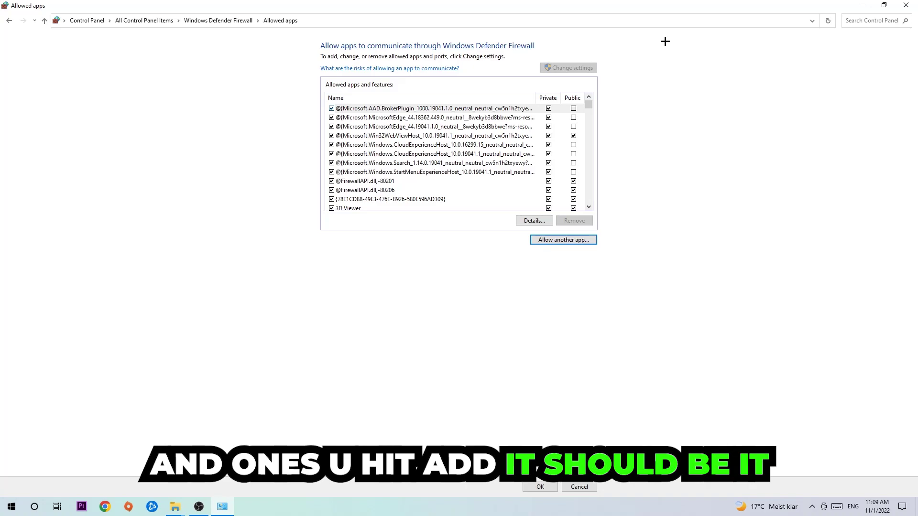